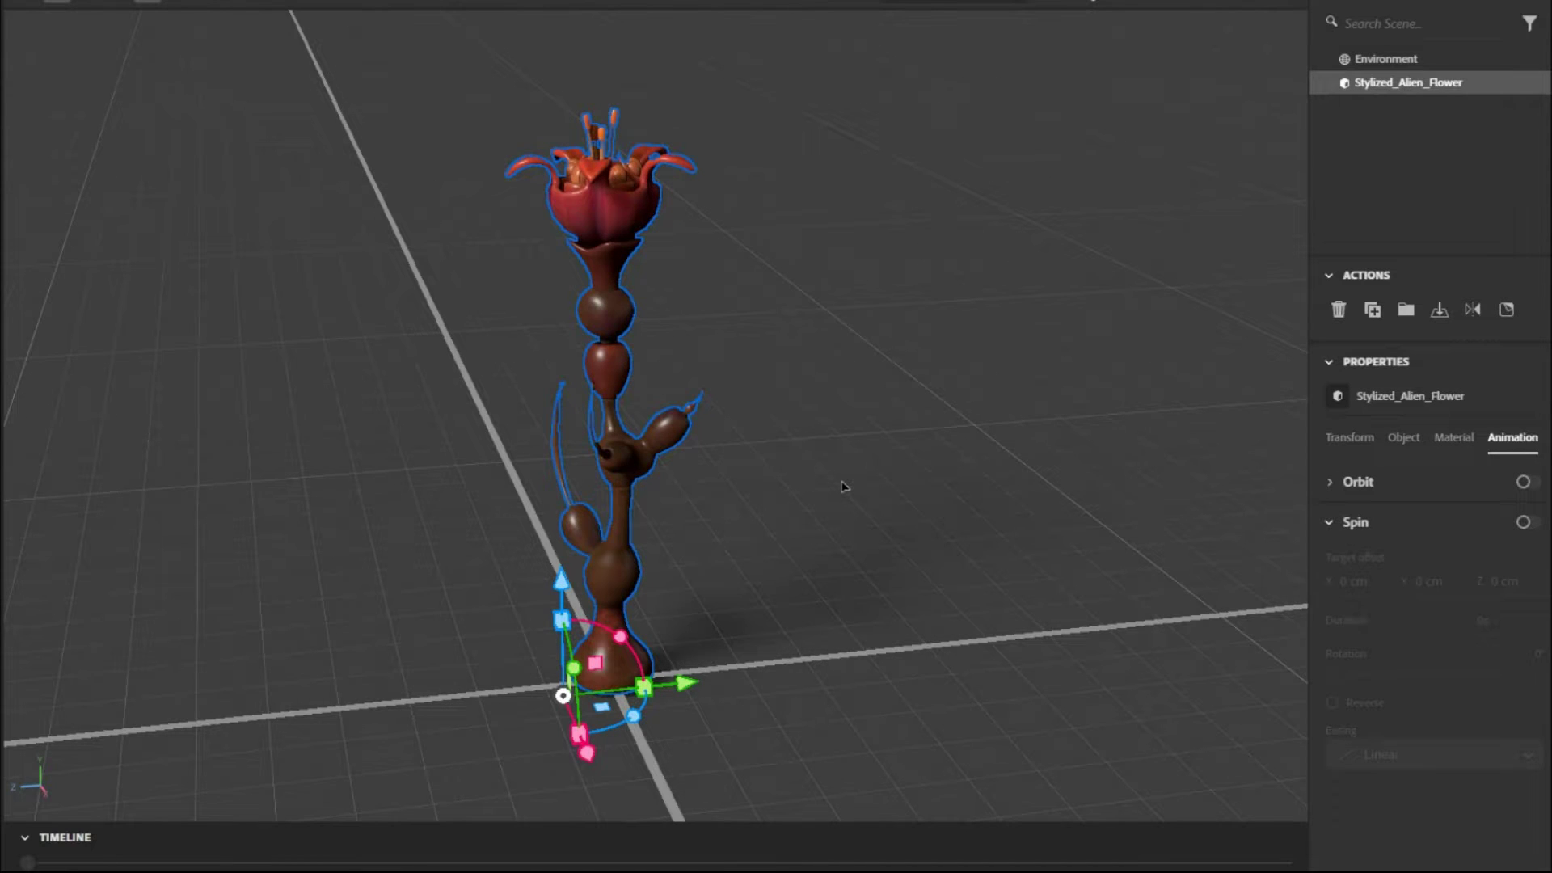
# Turn on Spin for Stylized_Alien_Flower, rewind the timeline to frame one, and group the flower.
pyautogui.click(842, 487)
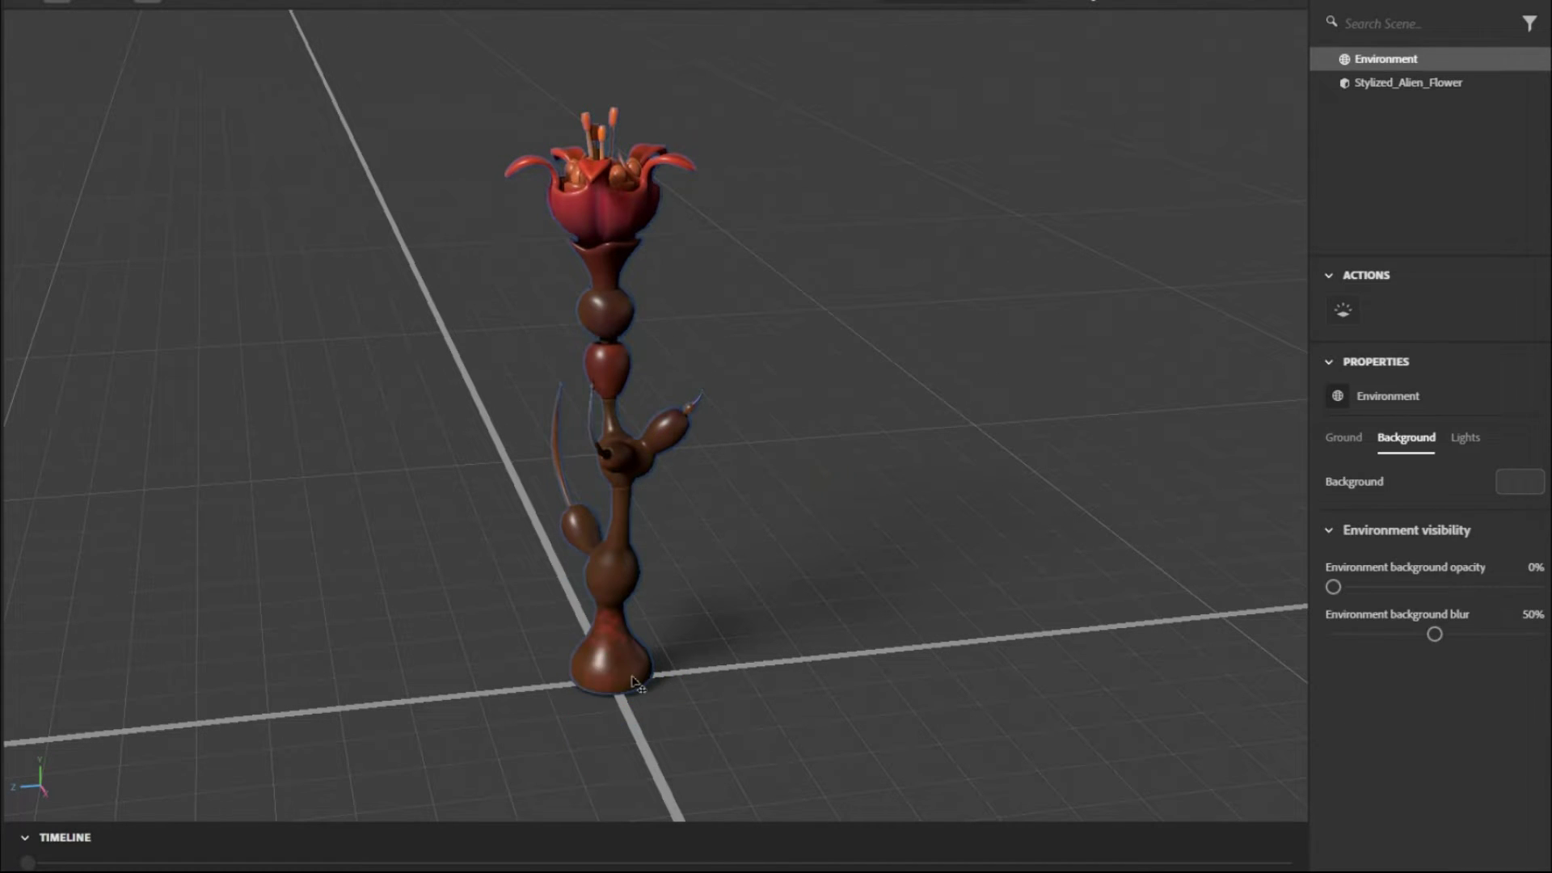
pyautogui.click(613, 570)
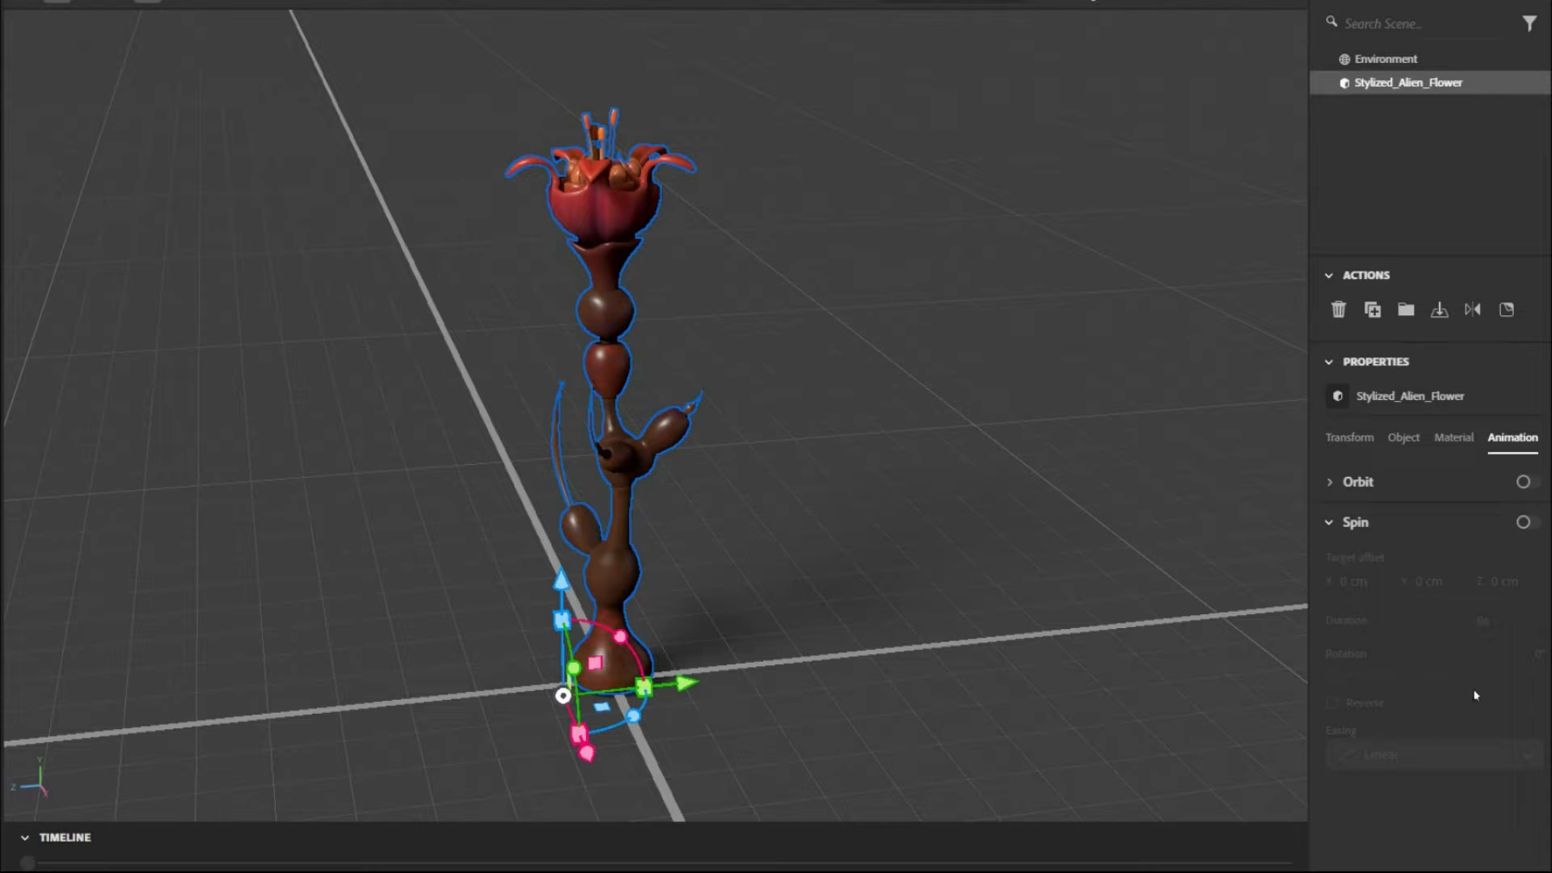
pyautogui.click(1526, 523)
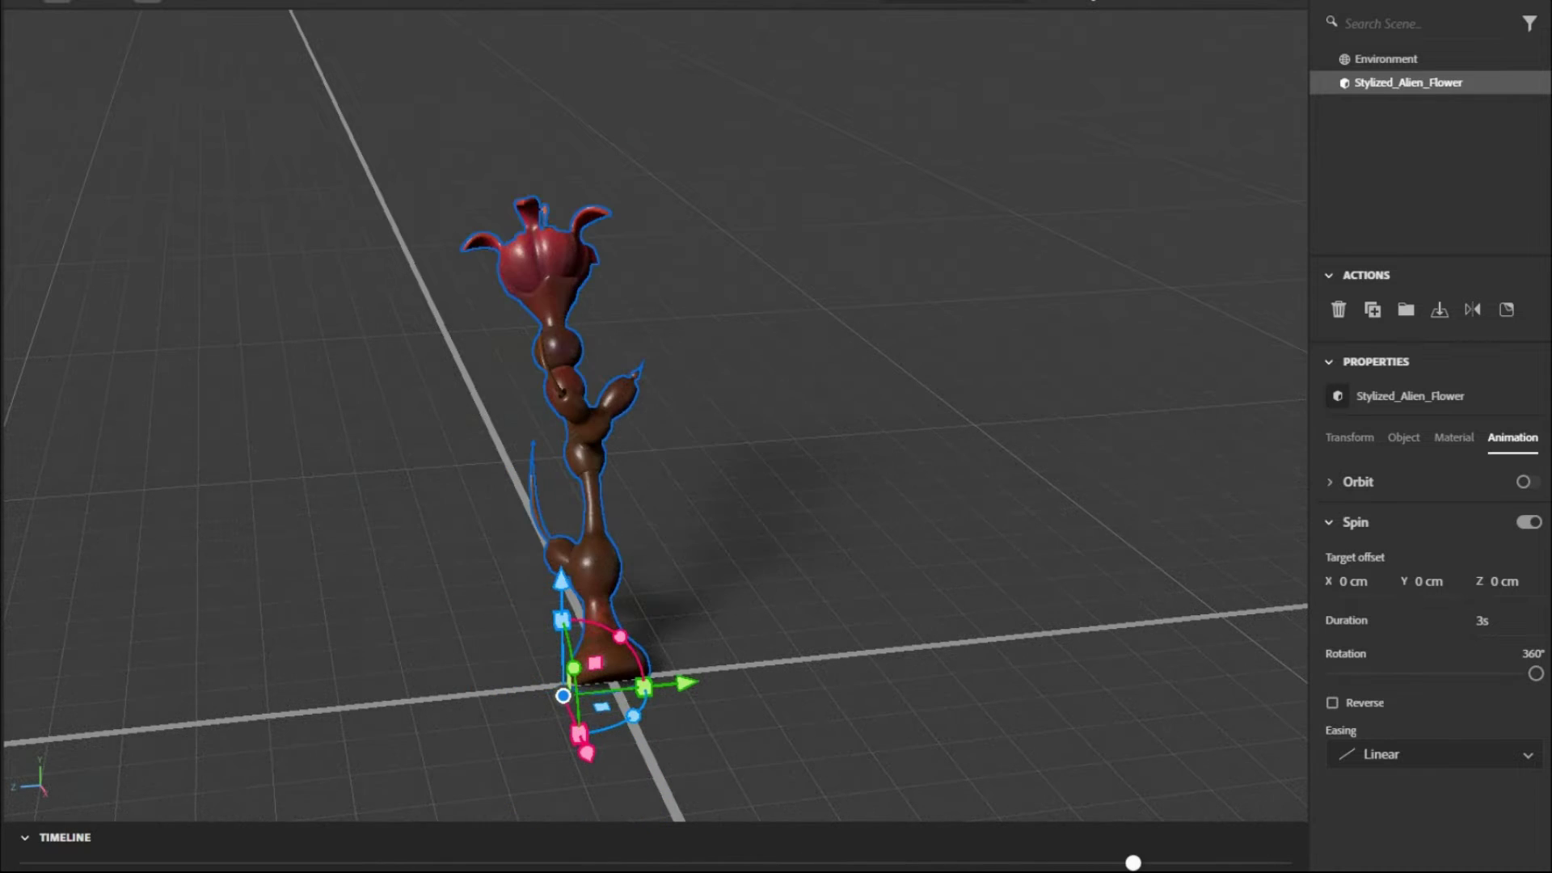
pyautogui.moveTo(1131, 863); pyautogui.dragTo(27, 862)
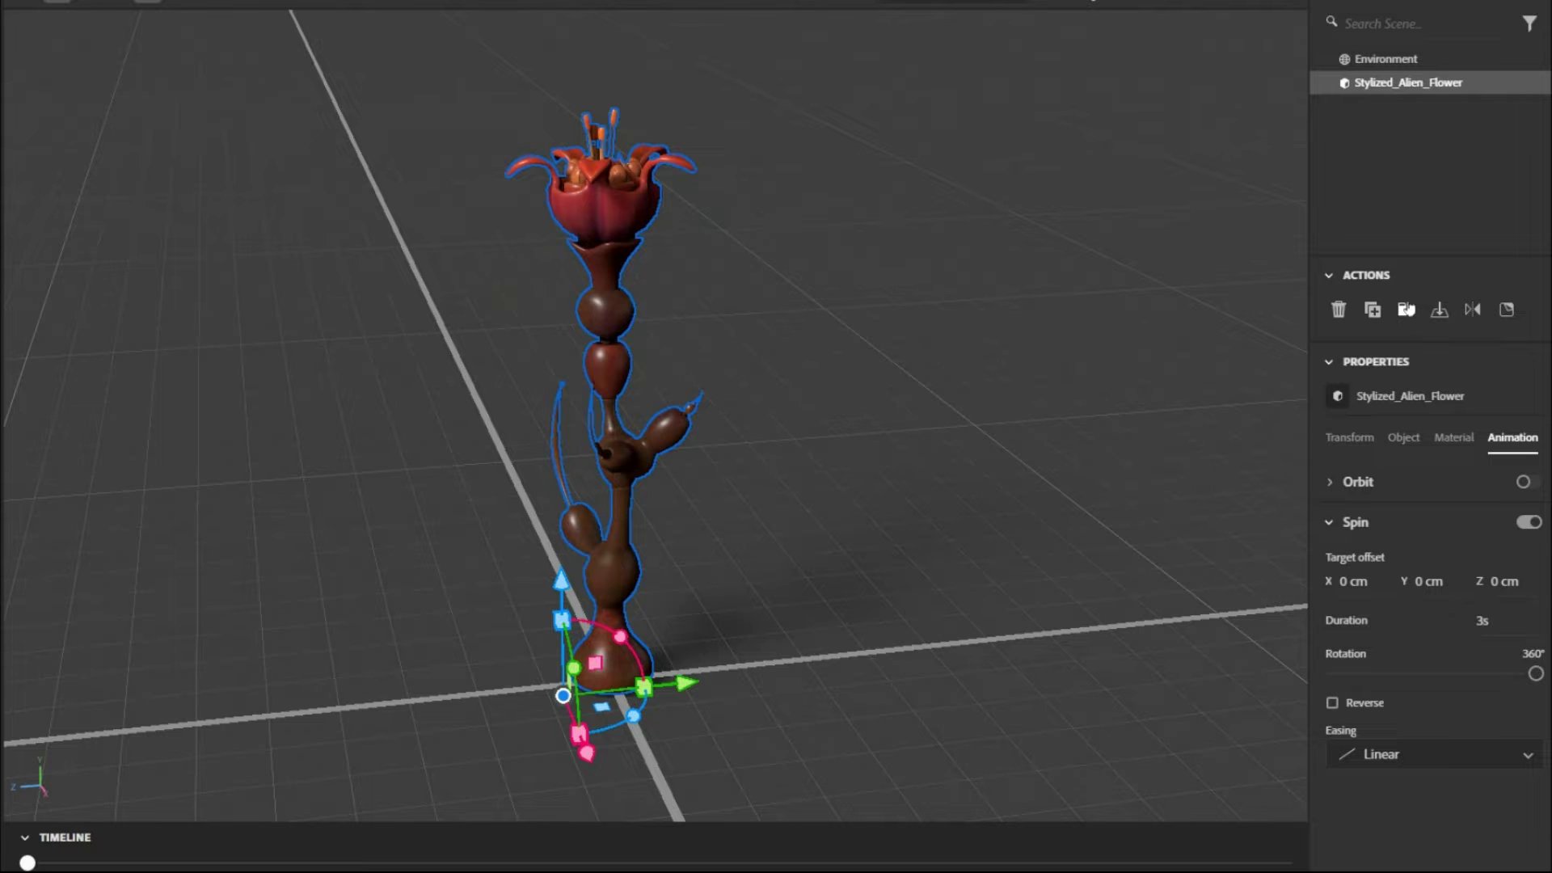
pyautogui.click(1407, 310)
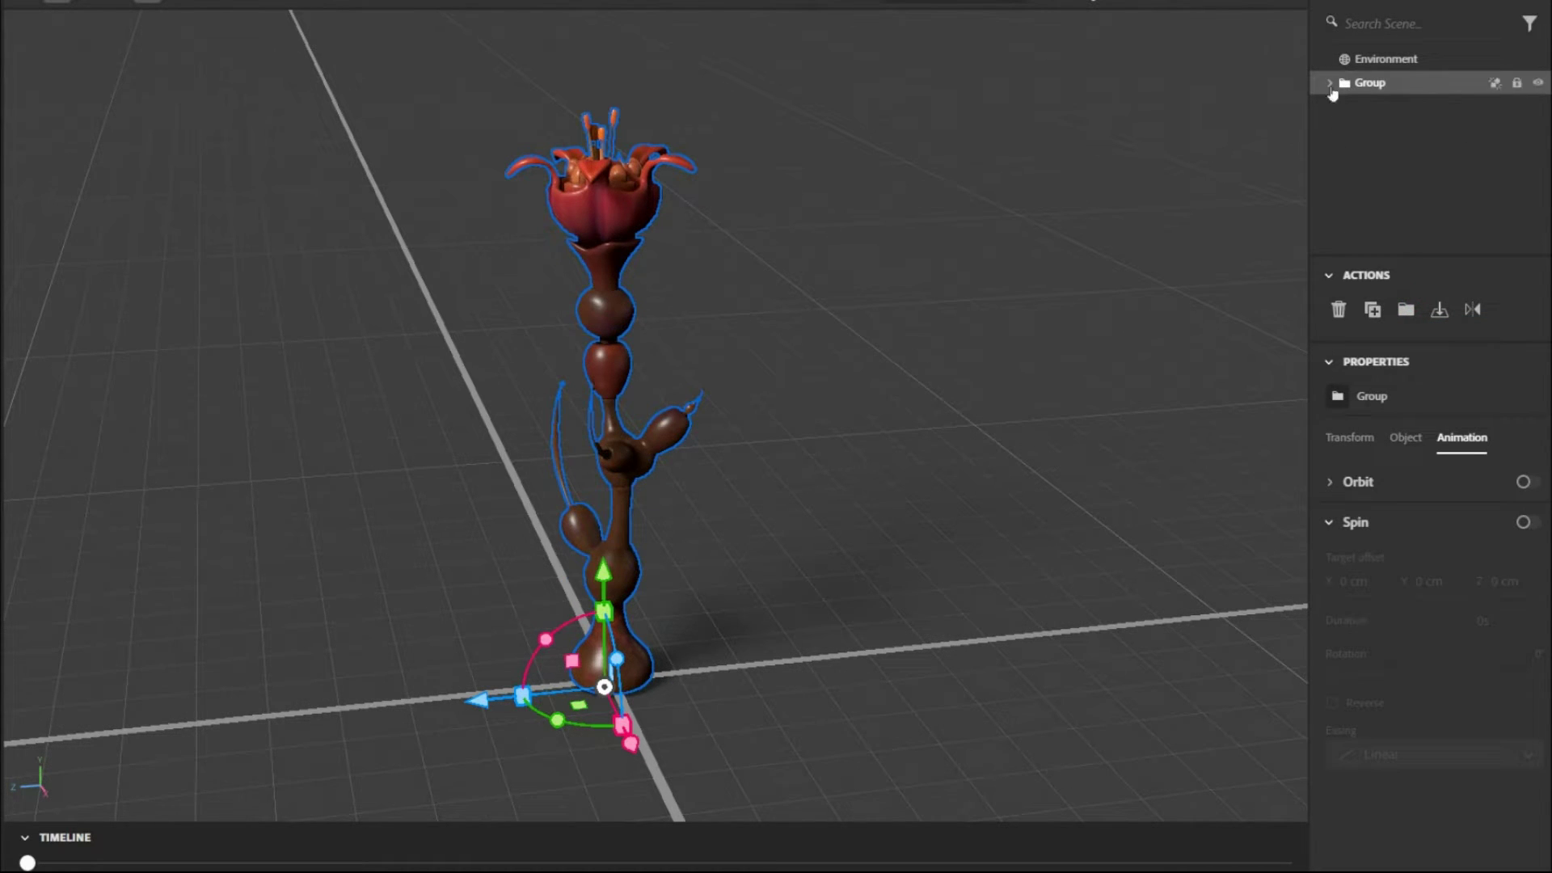
# Expand the new group and check the flower's spin settings inside it.
pyautogui.click(1330, 83)
pyautogui.click(1413, 106)
pyautogui.click(1529, 522)
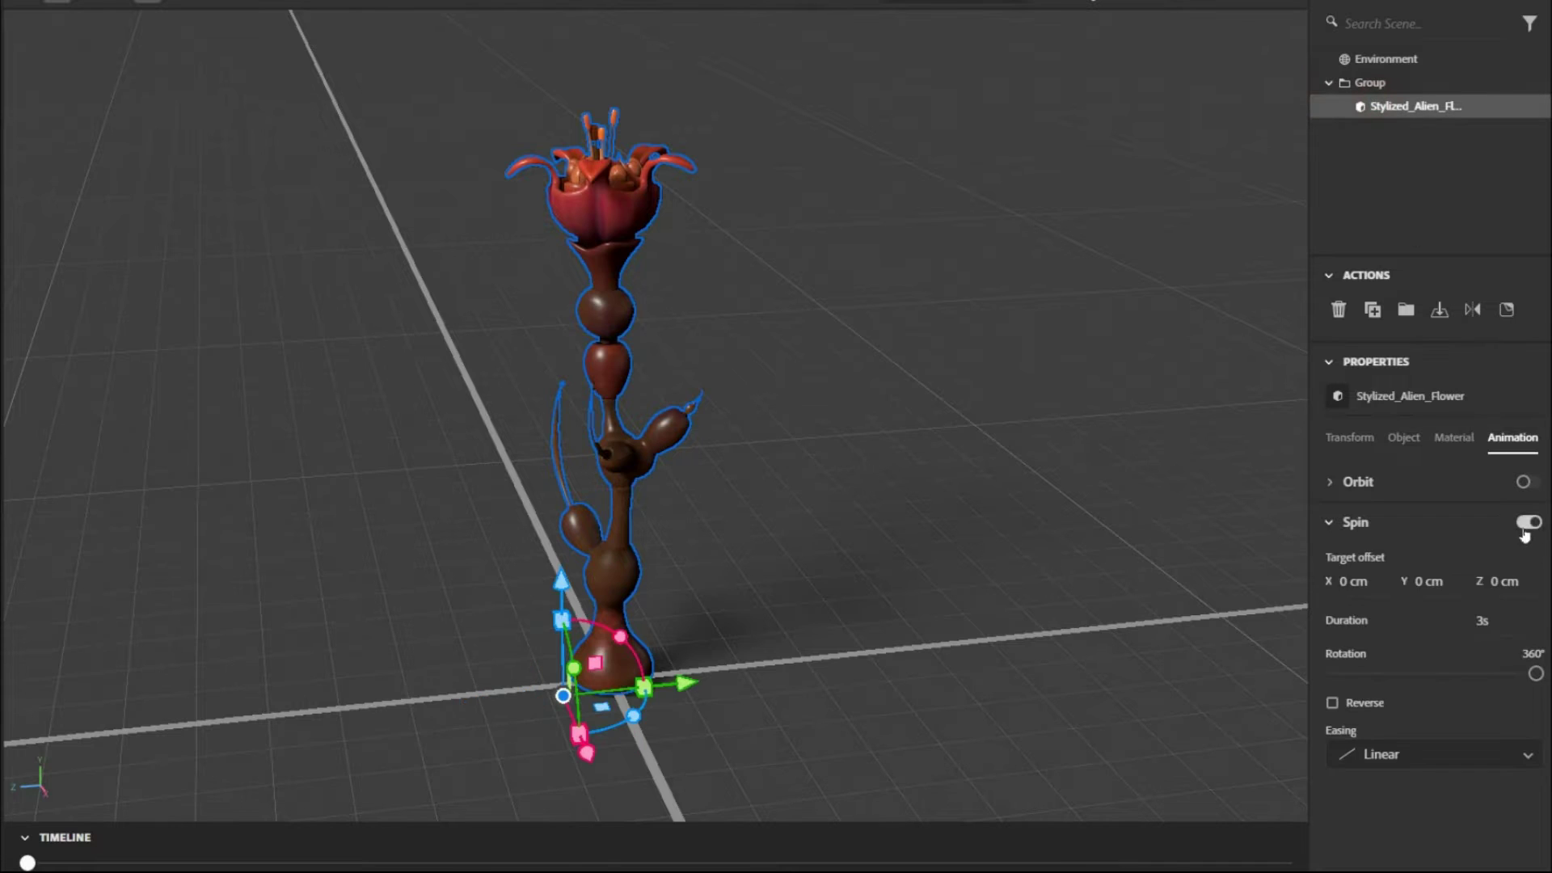
pyautogui.click(1525, 531)
# Turn on Spin for the group, preview it, then pause and rewind to the start.
pyautogui.click(1370, 83)
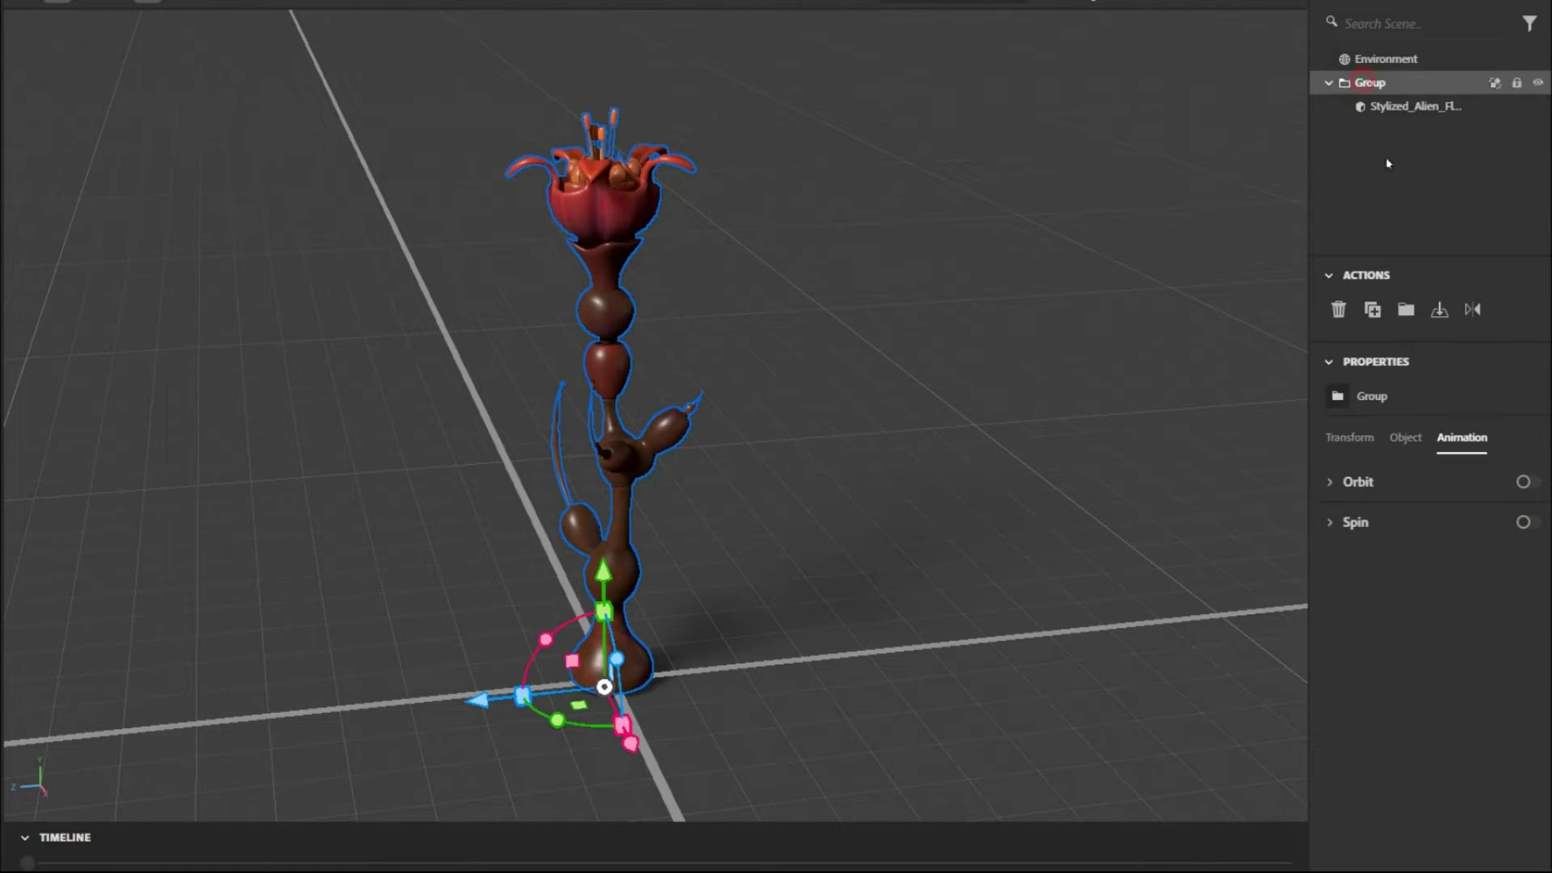
pyautogui.click(1528, 524)
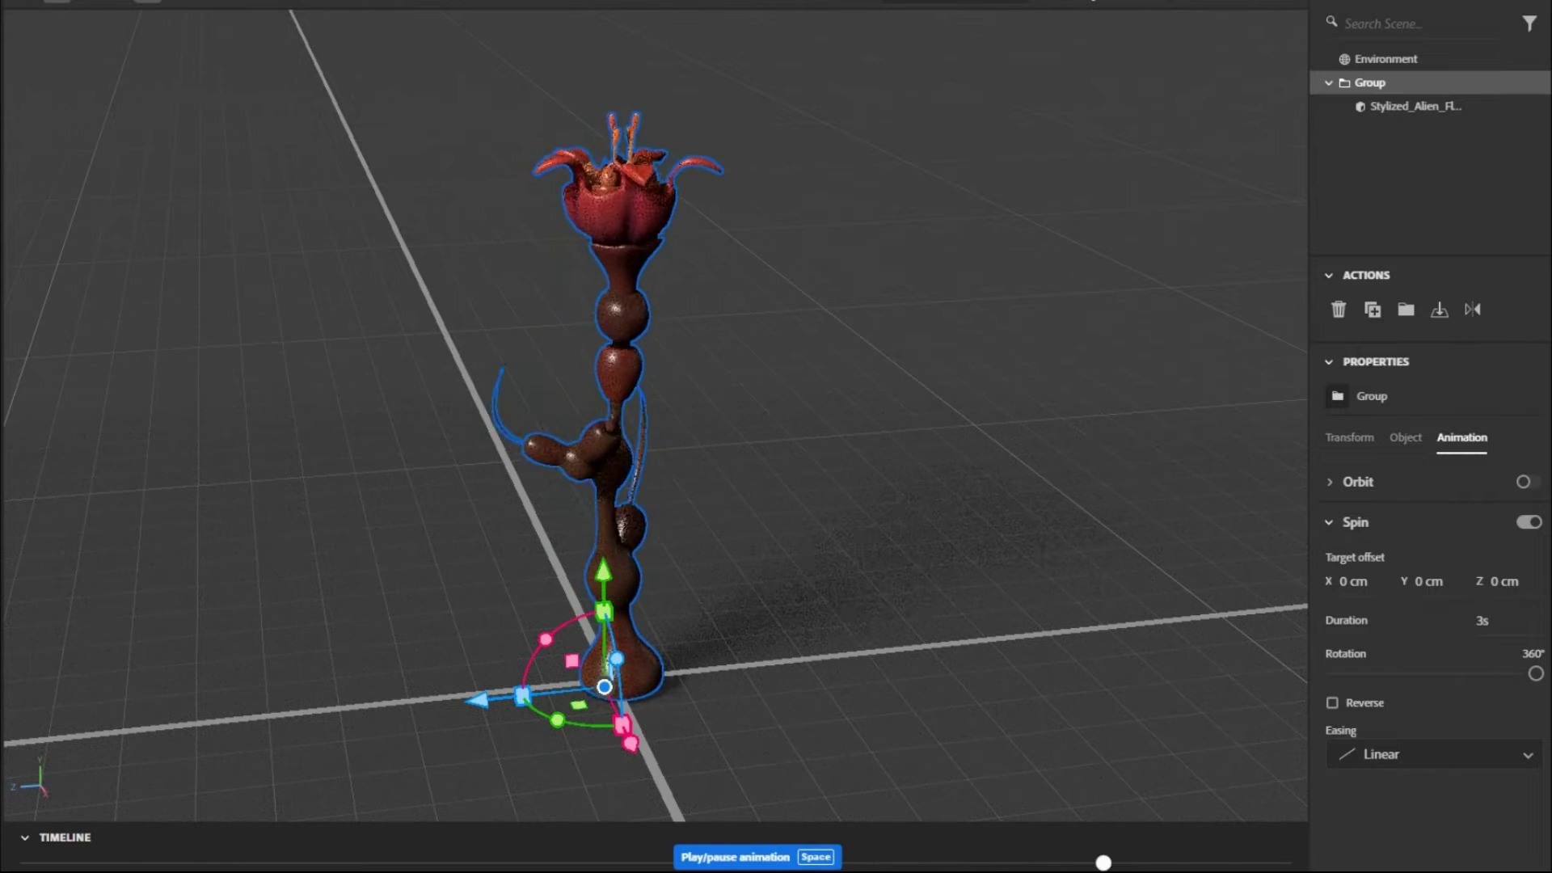
pyautogui.click(260, 856)
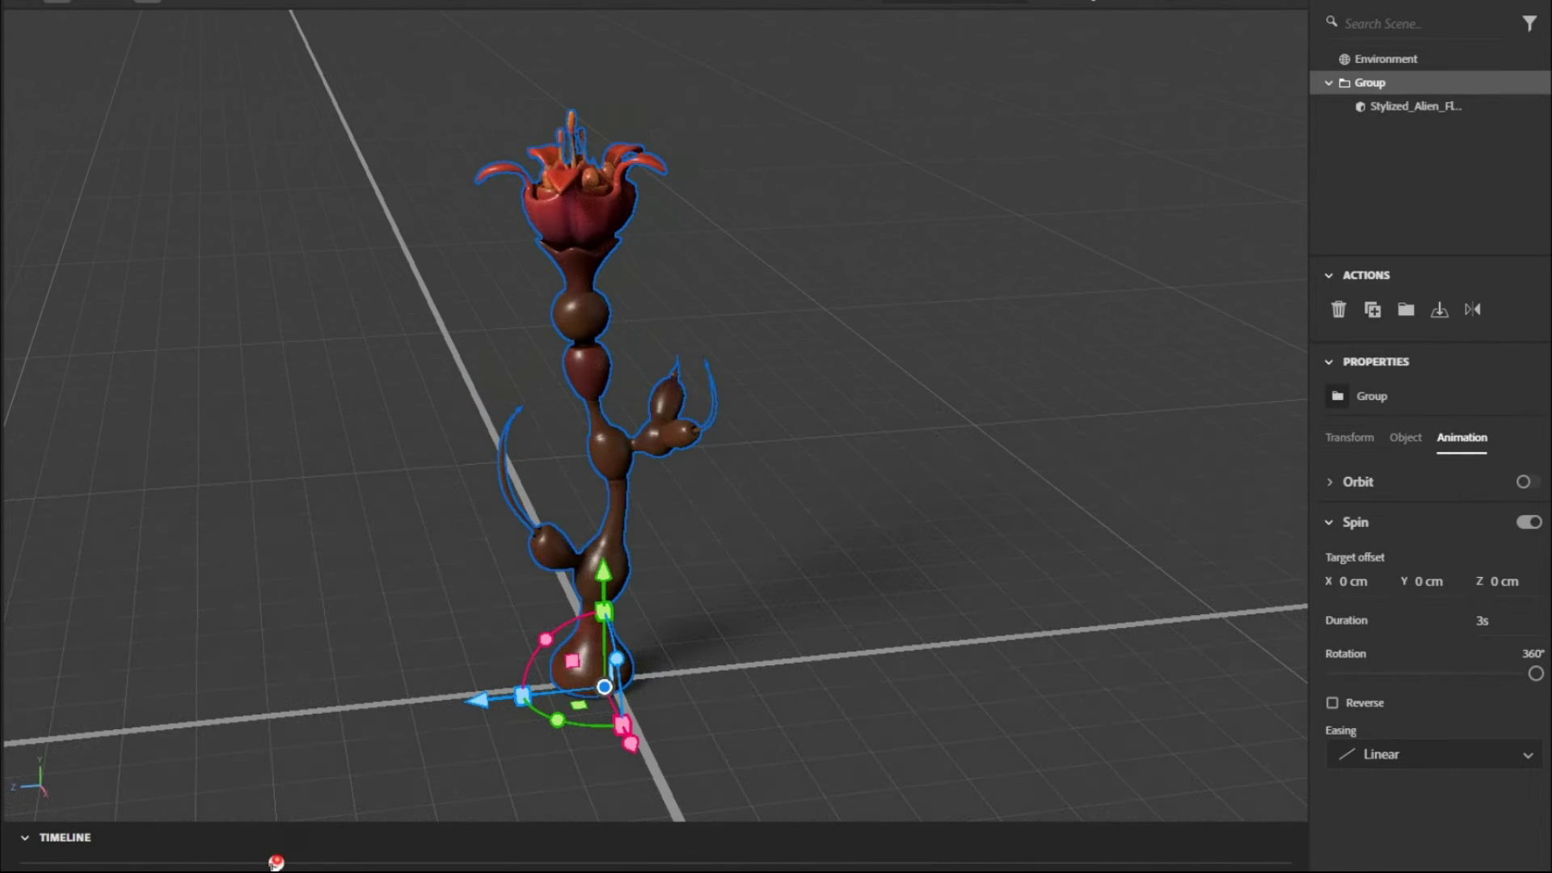
pyautogui.moveTo(276, 863); pyautogui.dragTo(27, 863)
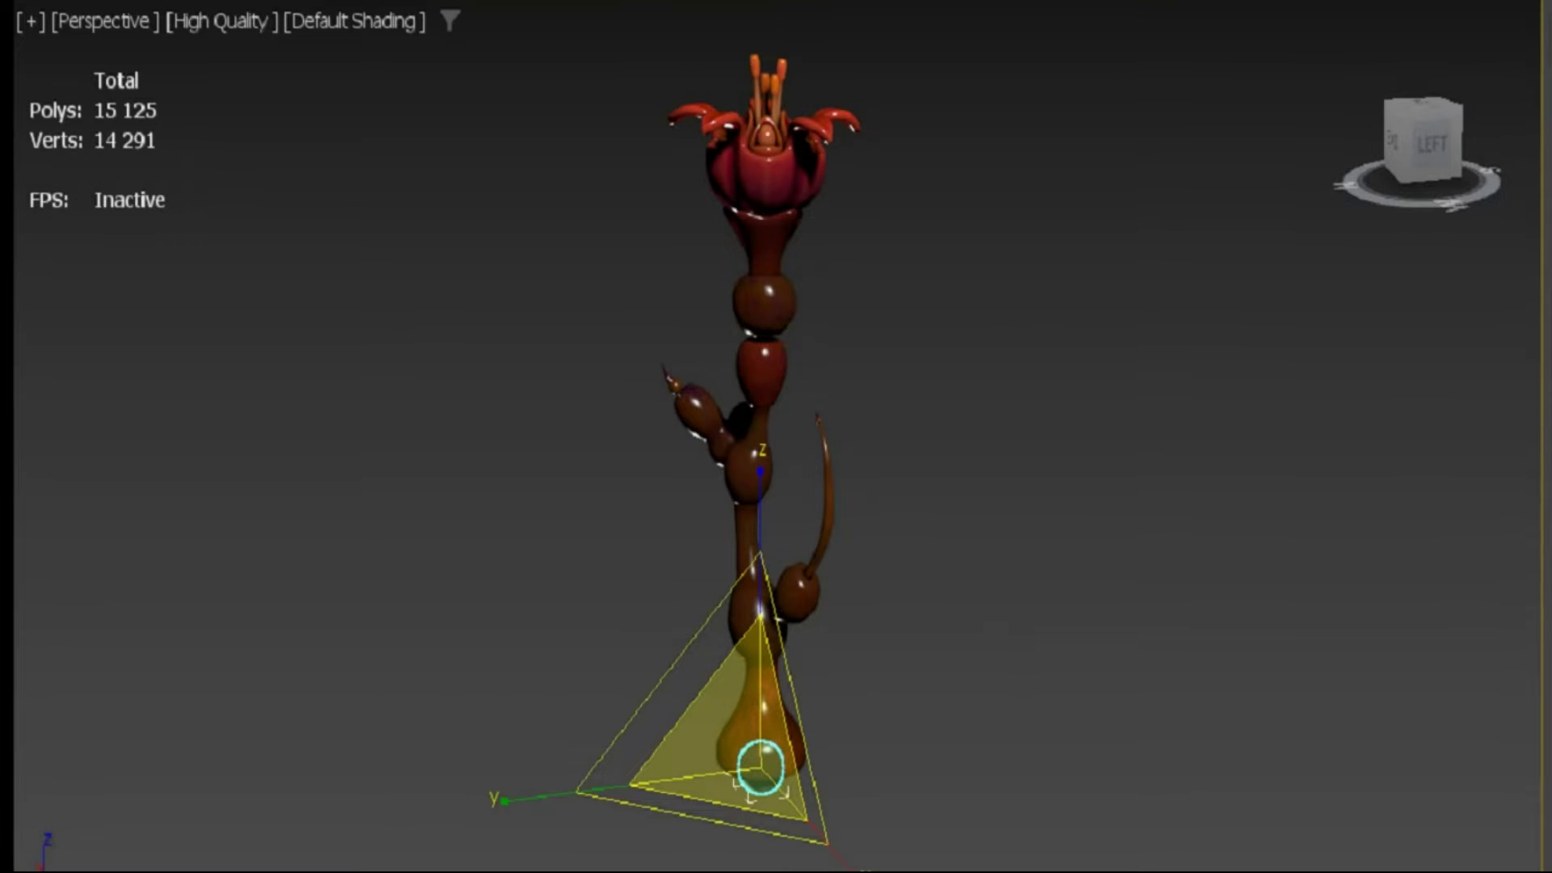
# Select the flower and move its Scene panel entry above Sphere001.
pyautogui.click(717, 759)
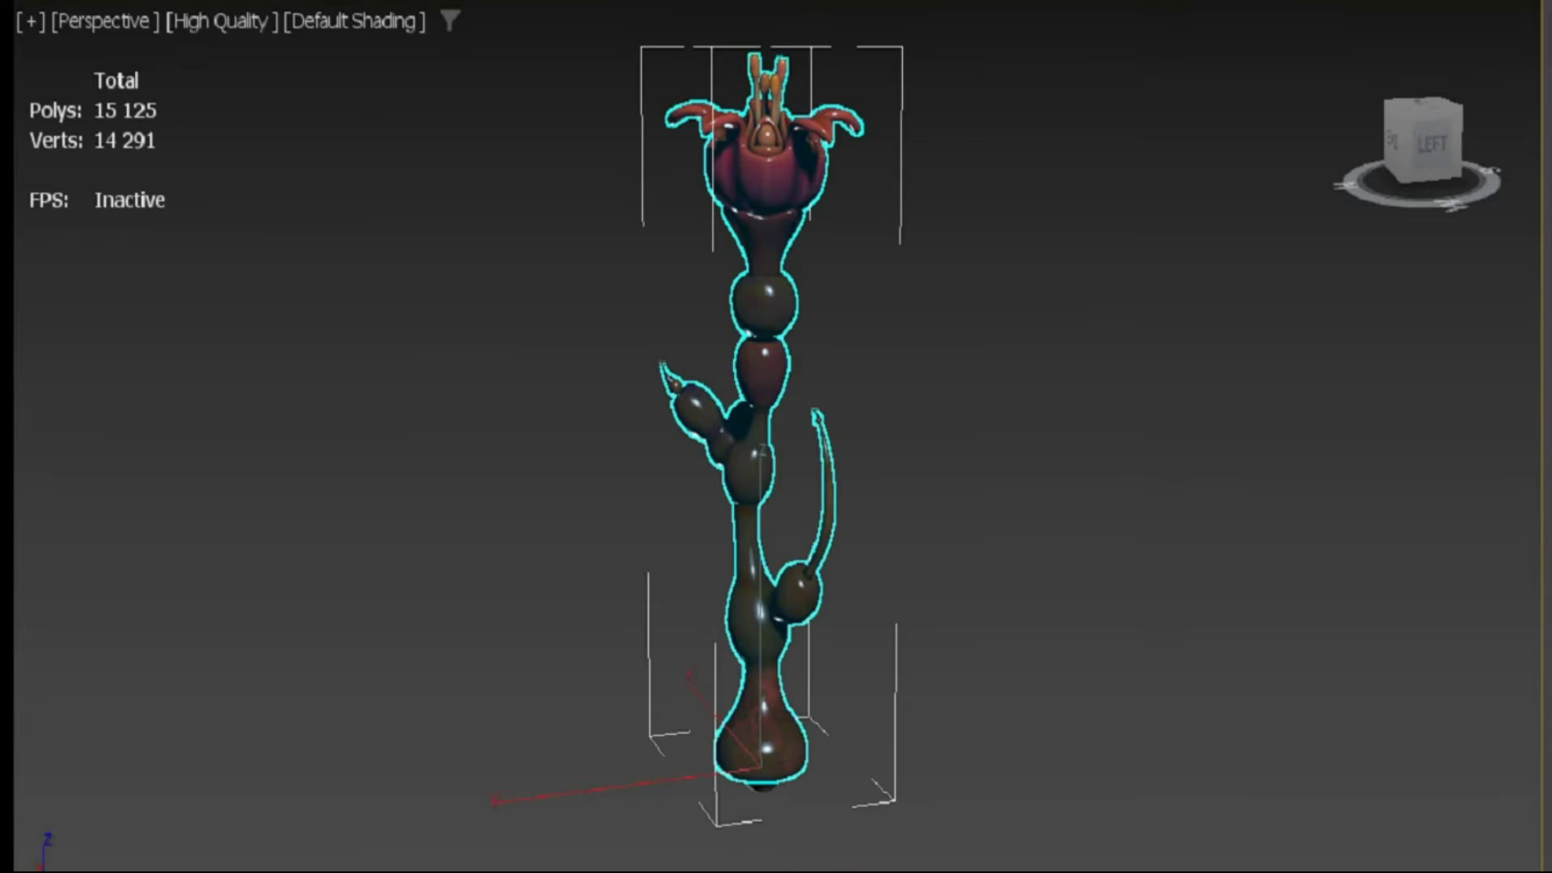
pyautogui.rightClick(1011, 522)
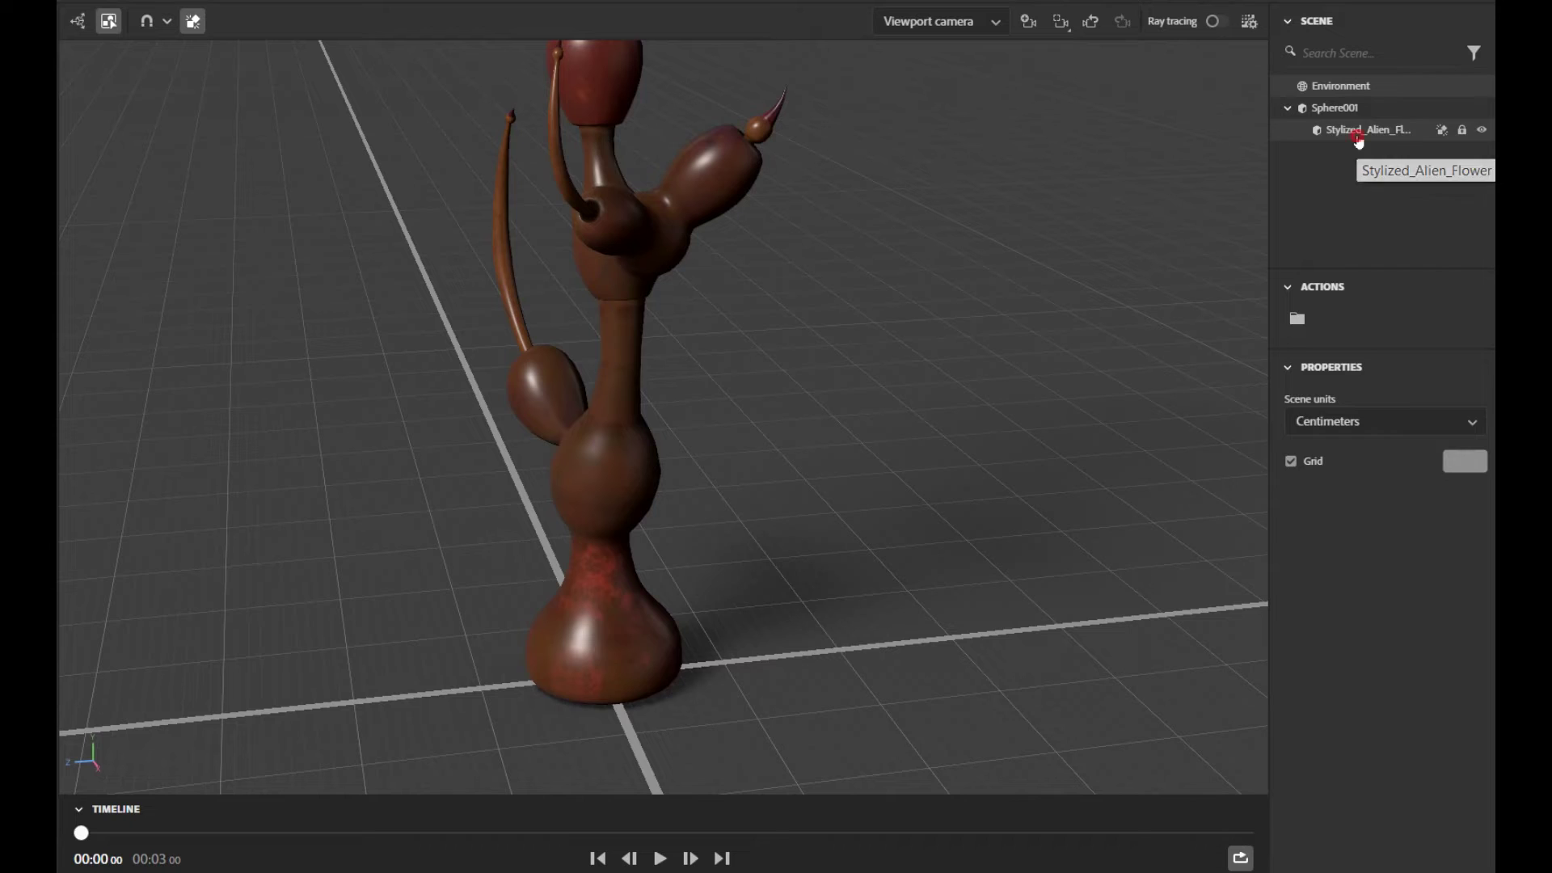
pyautogui.moveTo(1358, 128); pyautogui.dragTo(1370, 105)
pyautogui.click(1346, 130)
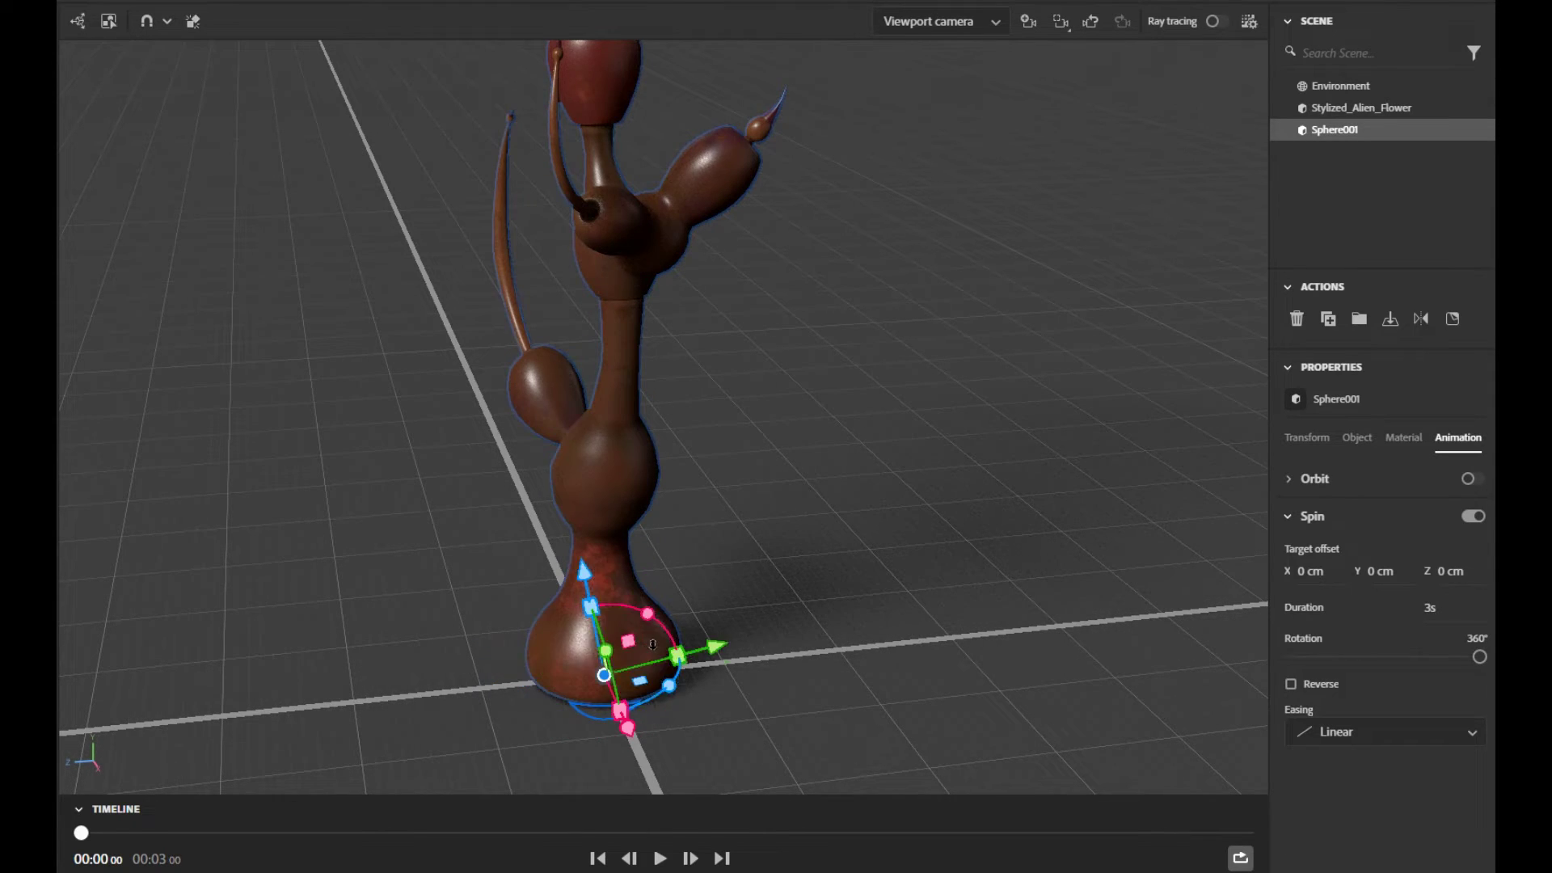
# Rotate Sphere001, nest Stylized_Alien_Flower under it, and preview the spin.
pyautogui.moveTo(652, 643); pyautogui.dragTo(527, 697)
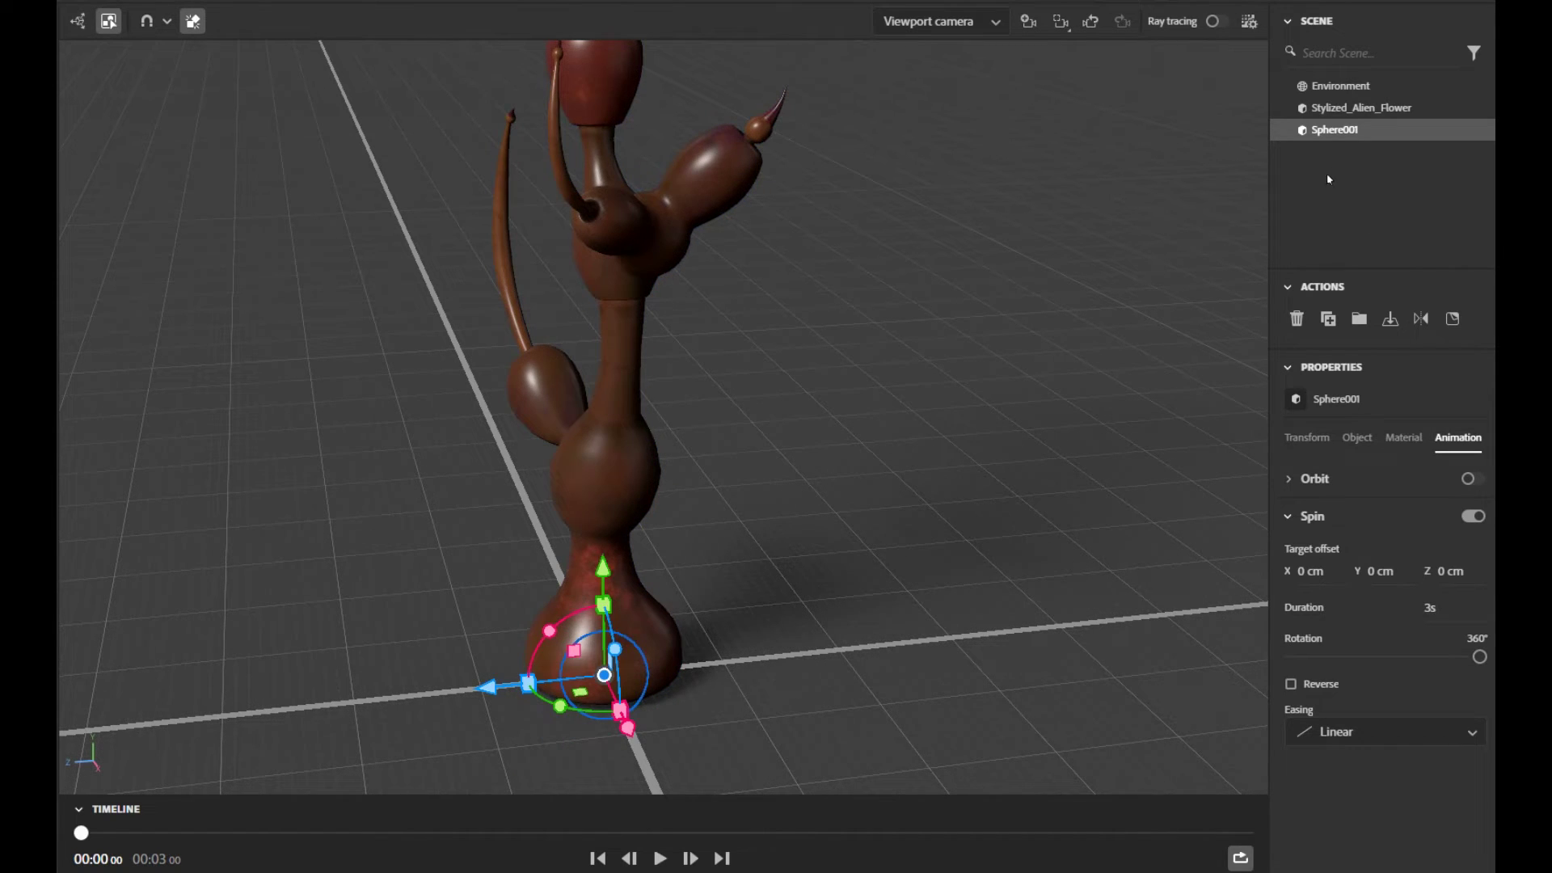
pyautogui.moveTo(1359, 106); pyautogui.dragTo(1334, 130)
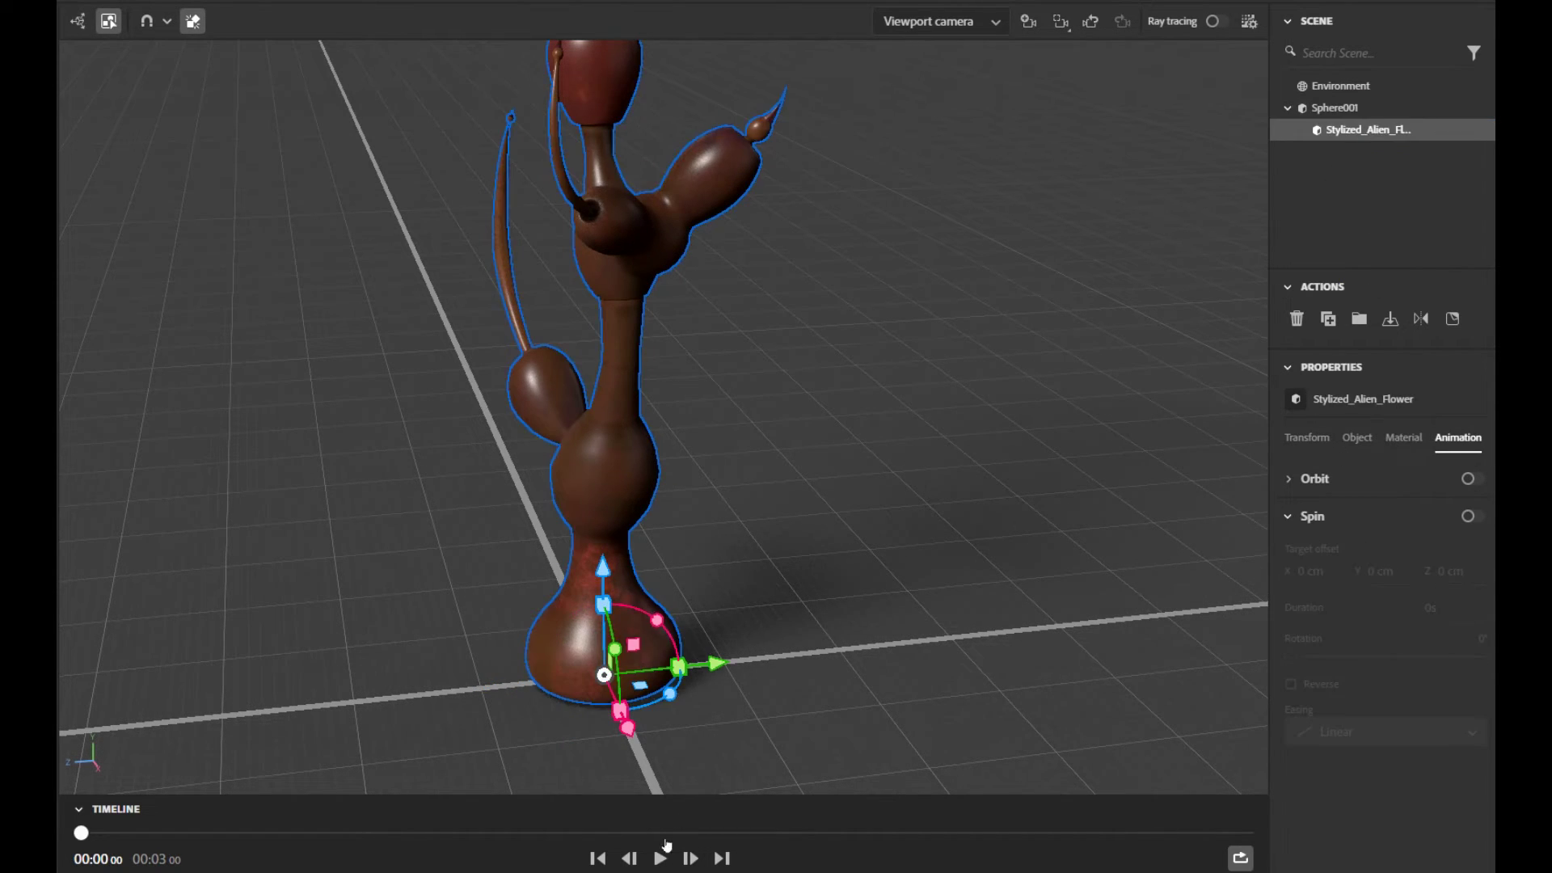
pyautogui.click(661, 858)
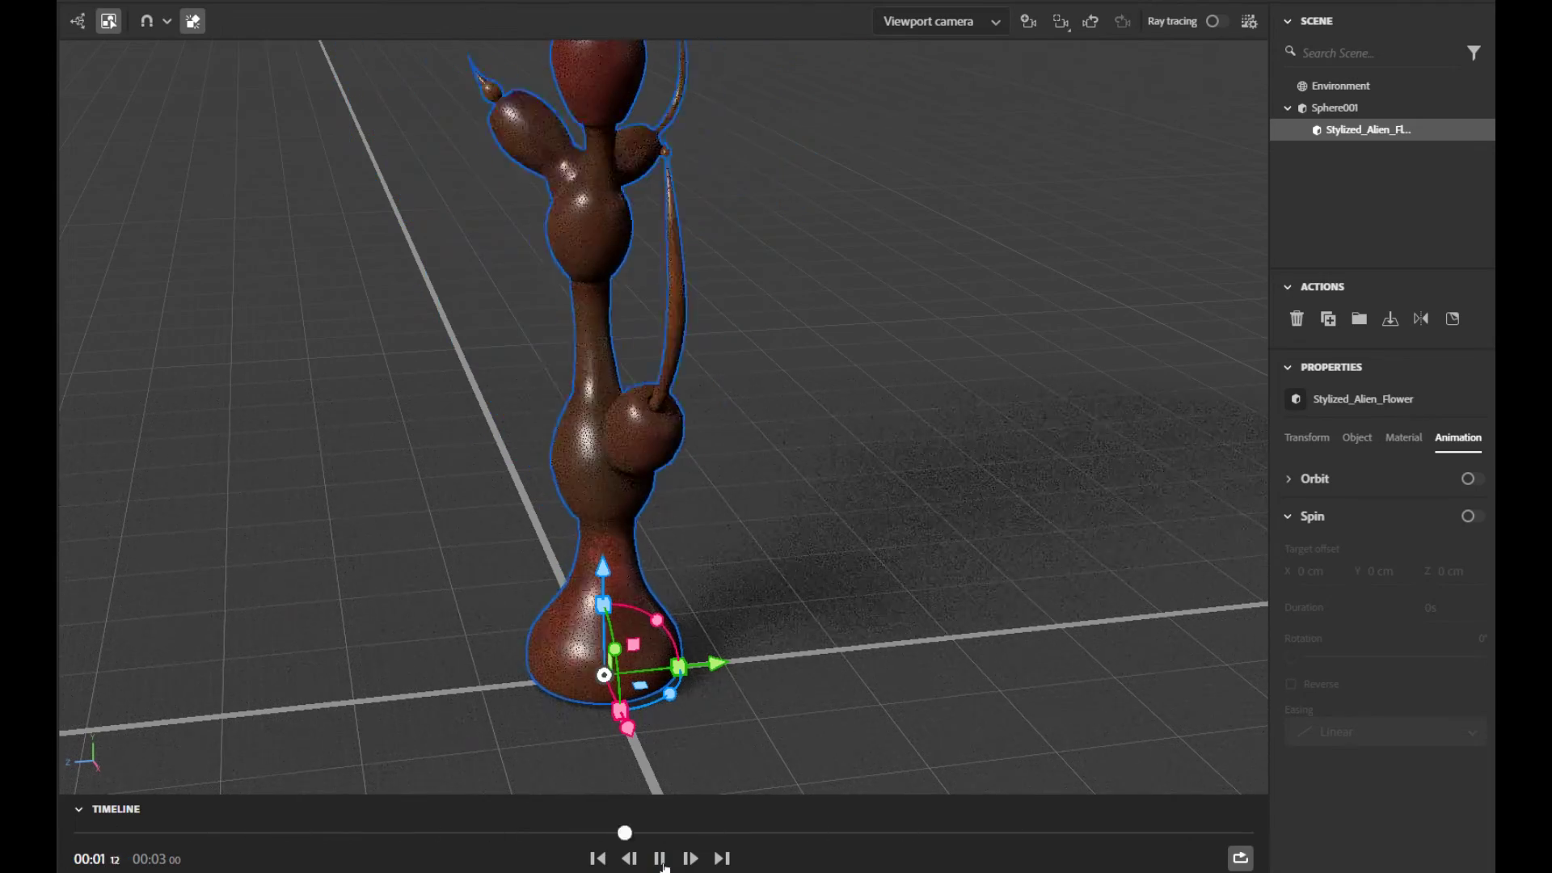
pyautogui.click(660, 857)
pyautogui.scroll(-5, 832, 530)
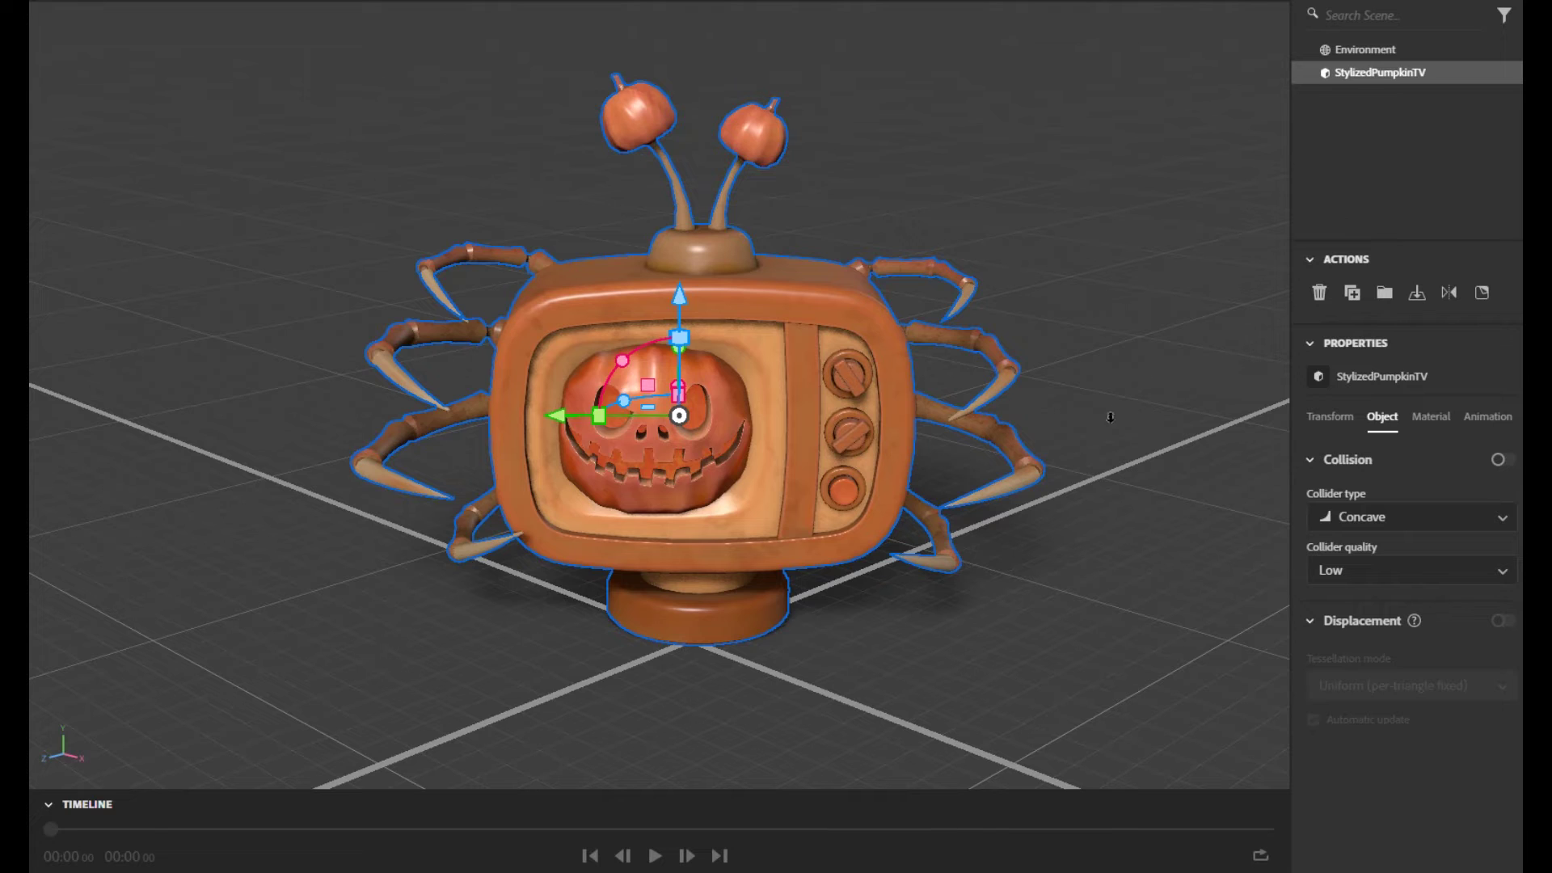
# Select the Environment and toggle the ground plane off and back on.
pyautogui.click(1105, 432)
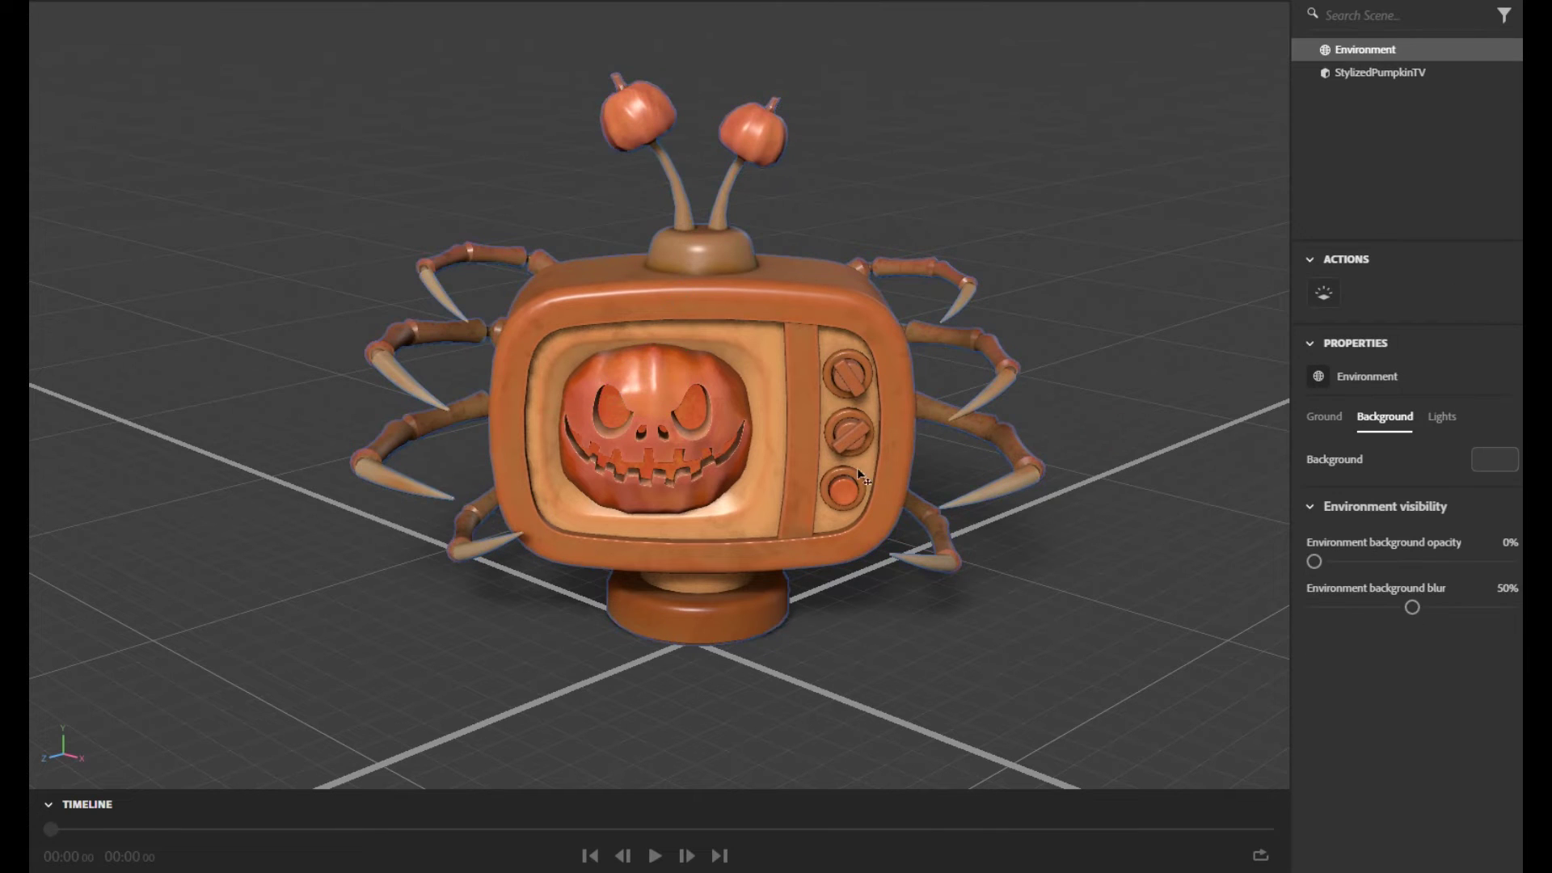
pyautogui.click(799, 452)
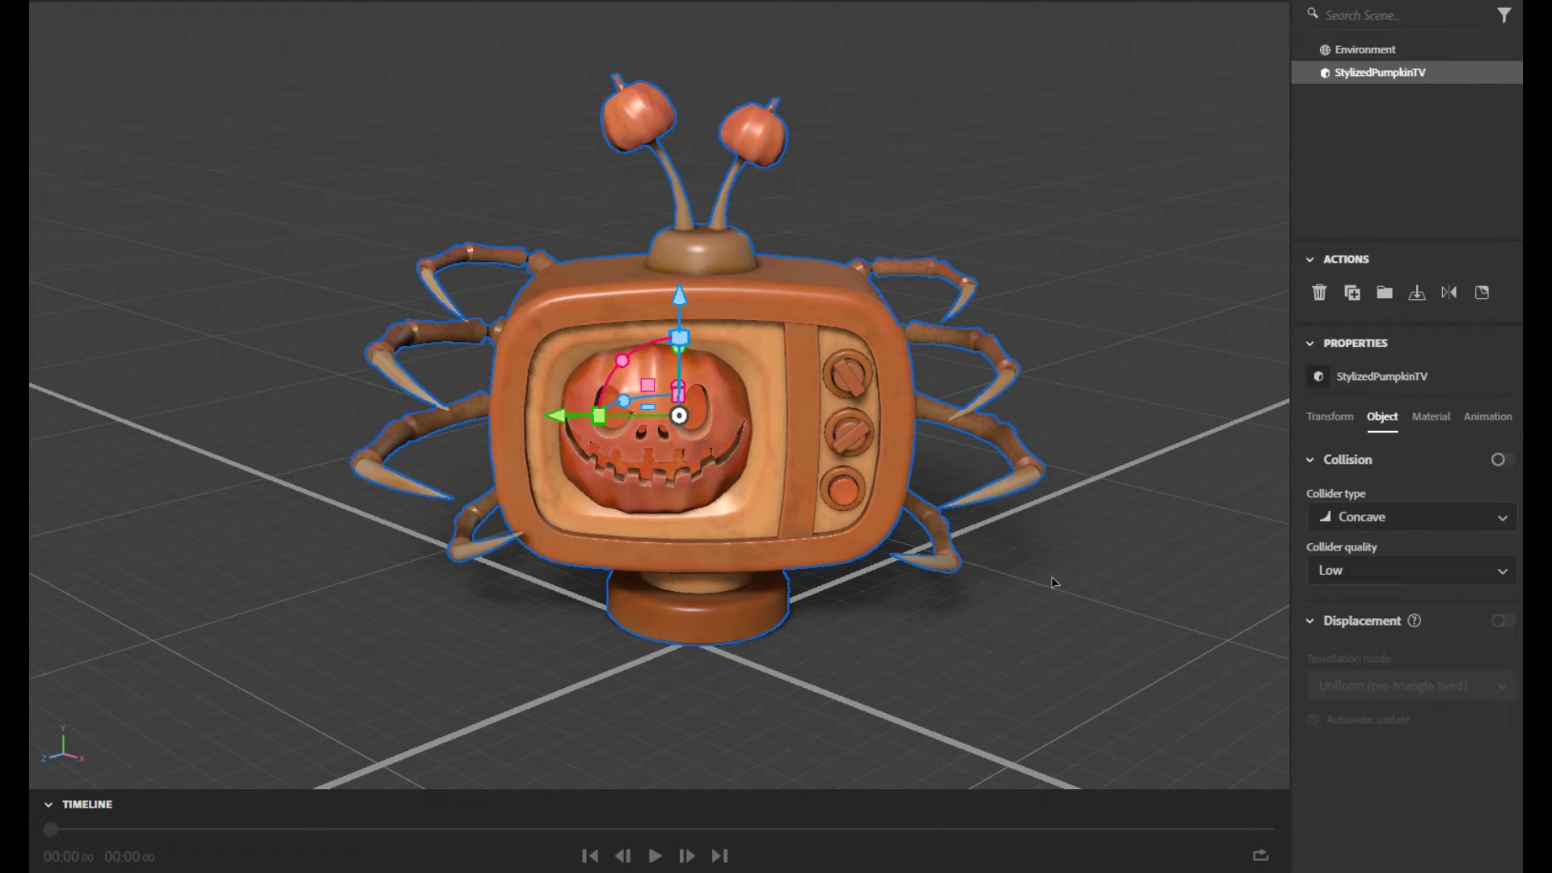
pyautogui.click(1354, 49)
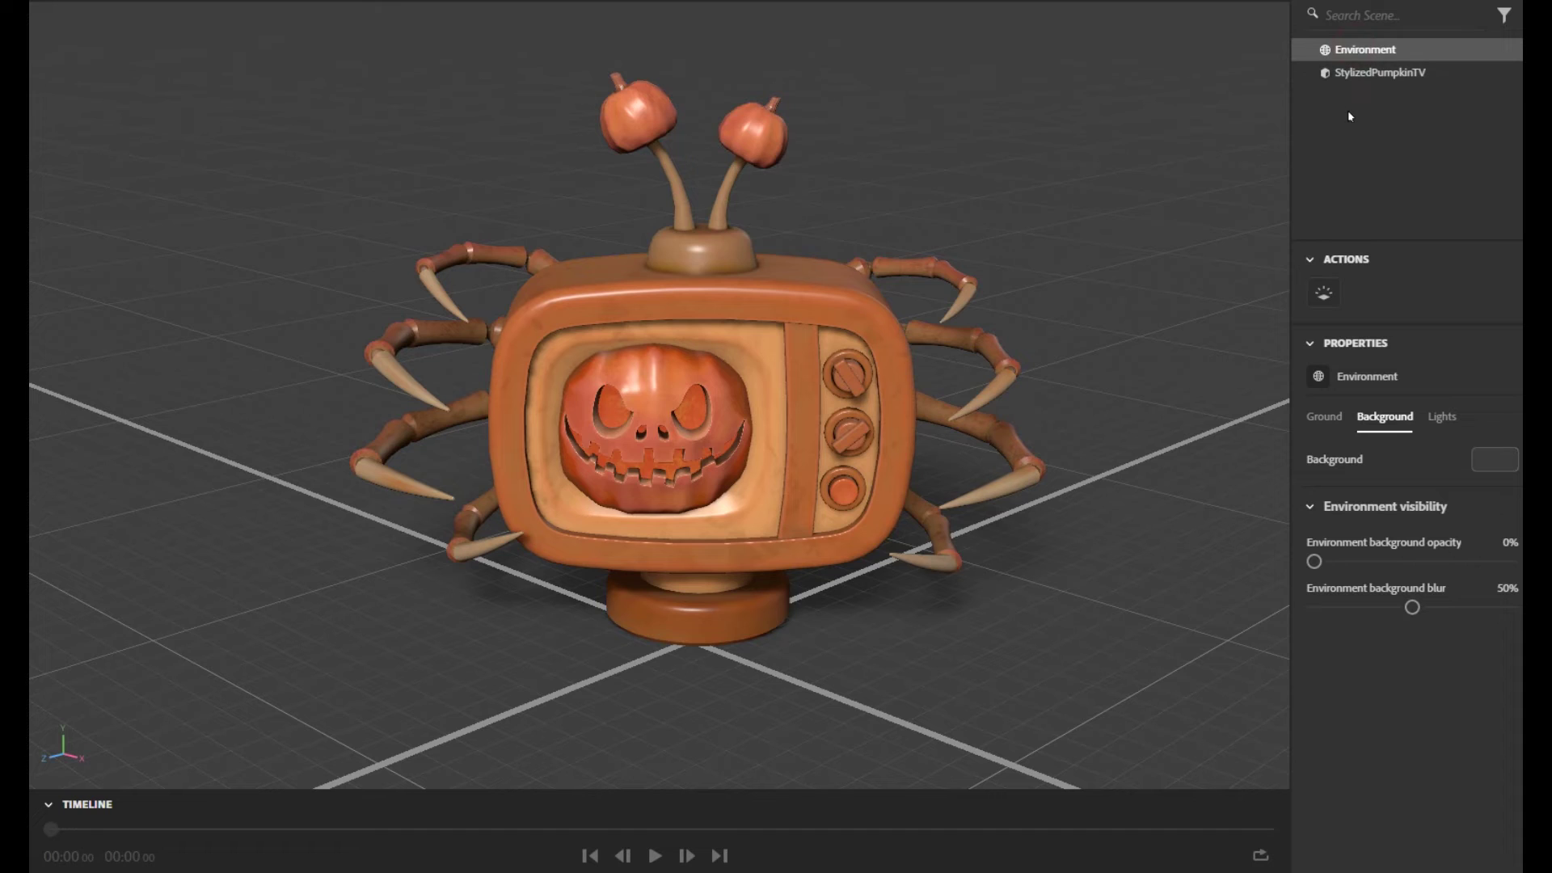
pyautogui.click(1324, 417)
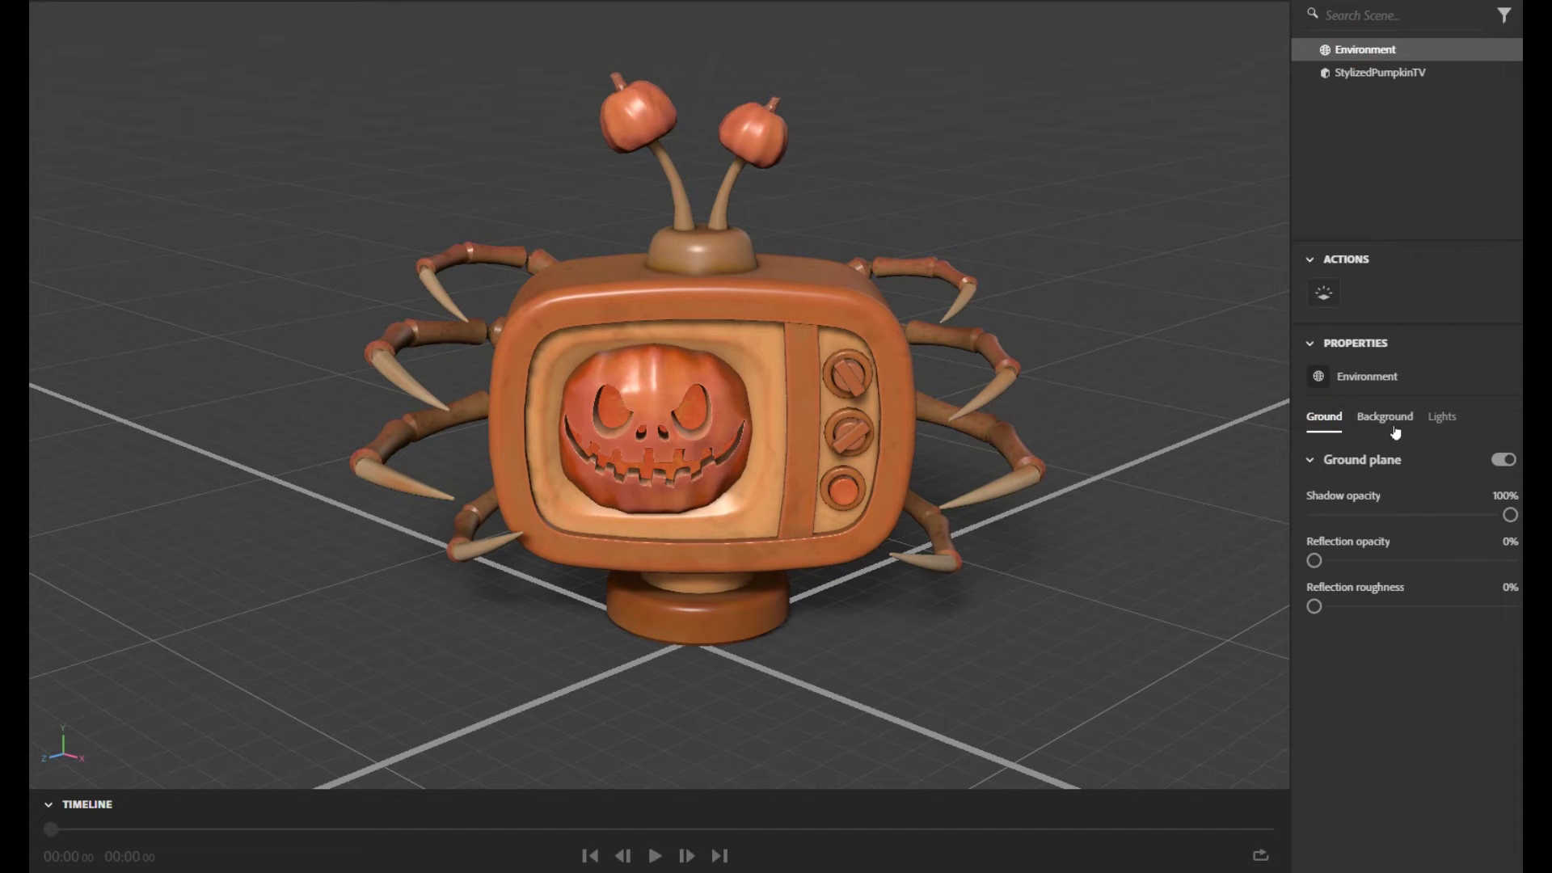
pyautogui.click(1504, 462)
# Set the background colour to a dark olive-brown (RGB 72, 66, 45).
pyautogui.click(1385, 415)
pyautogui.click(1496, 462)
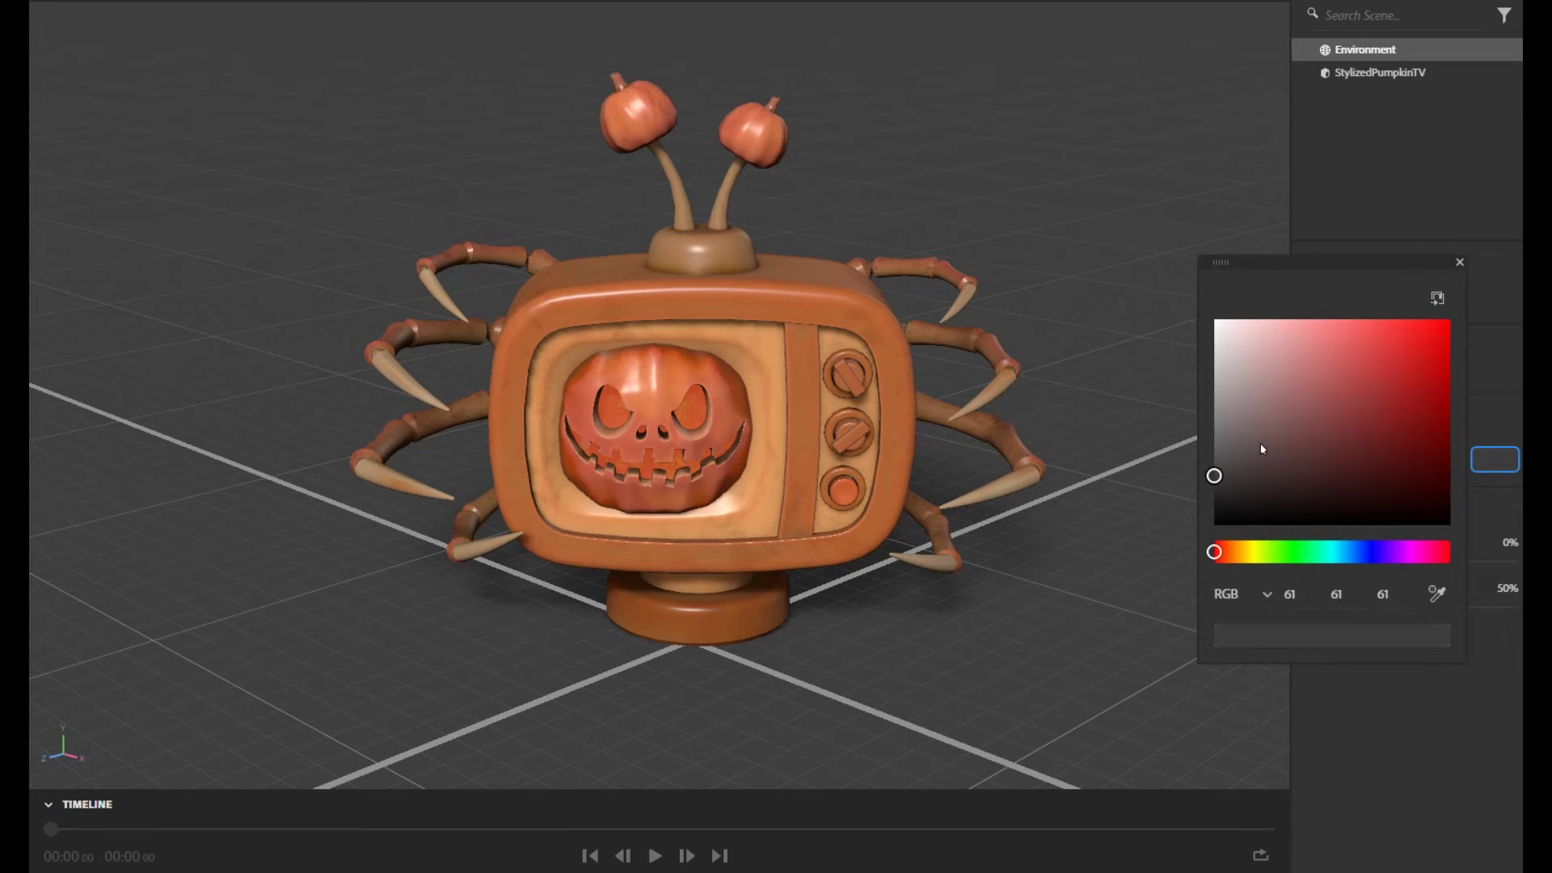
pyautogui.click(1256, 440)
pyautogui.click(1304, 466)
pyautogui.click(1255, 552)
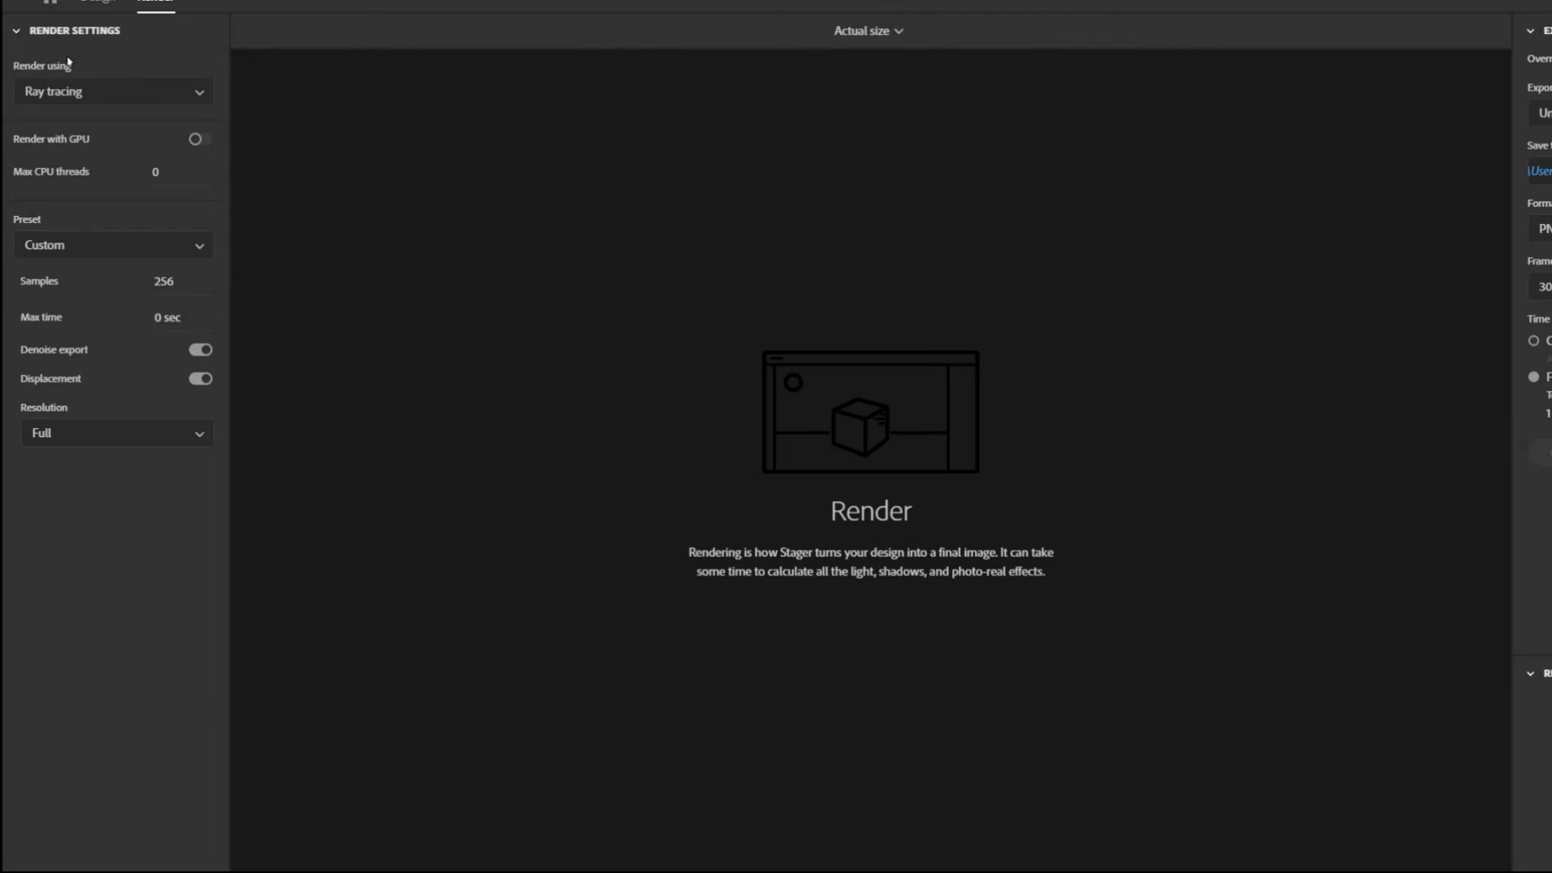
# Switch the render preset from its 256-sample setting to Medium, with 128 samples.
pyautogui.click(121, 247)
pyautogui.click(129, 303)
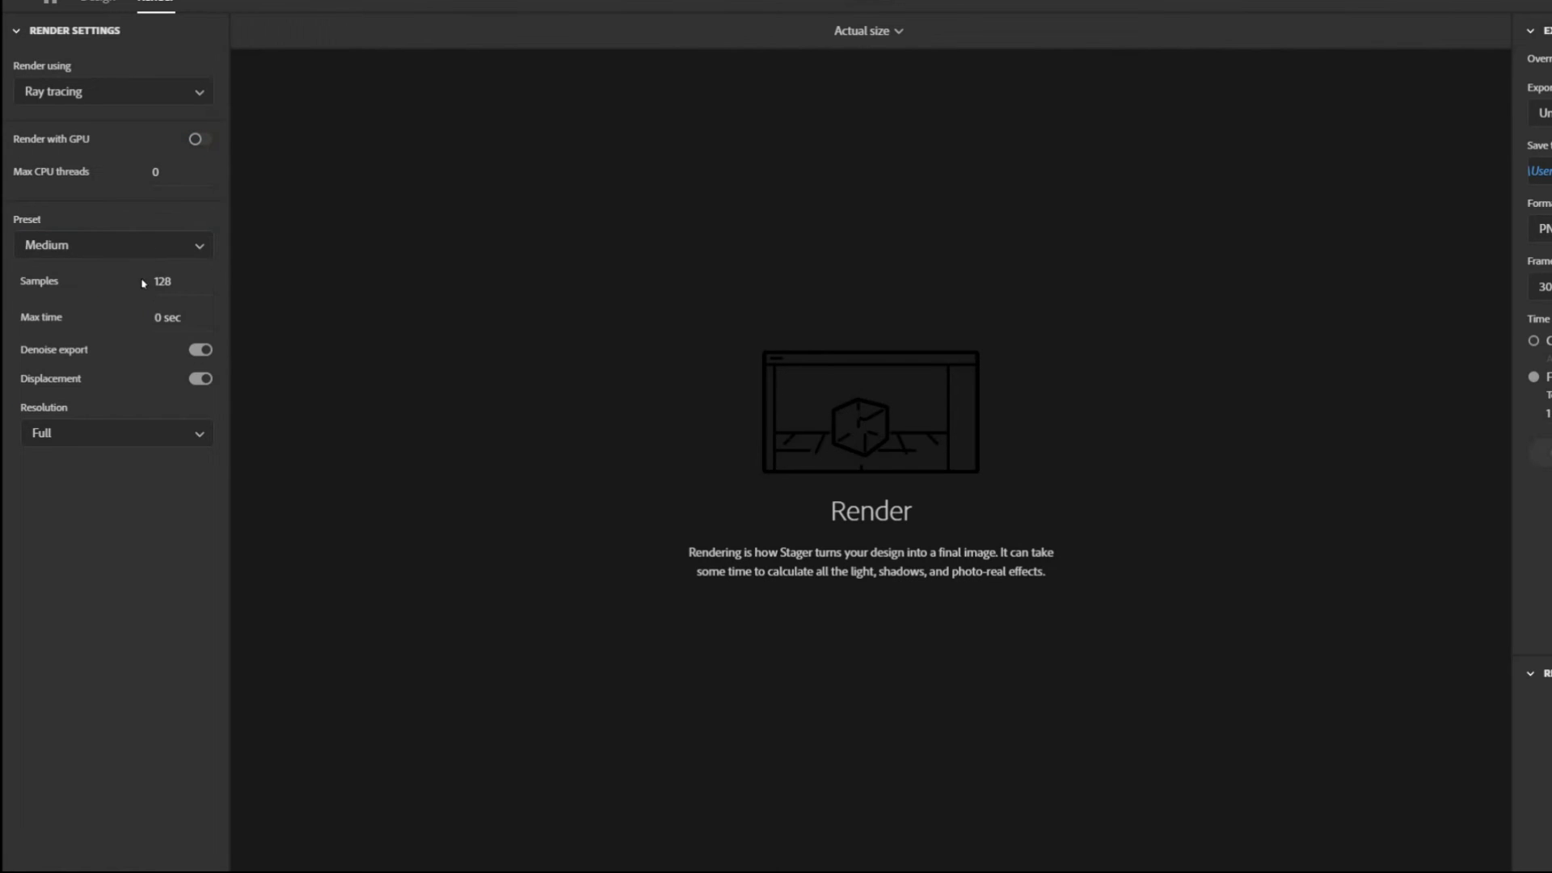